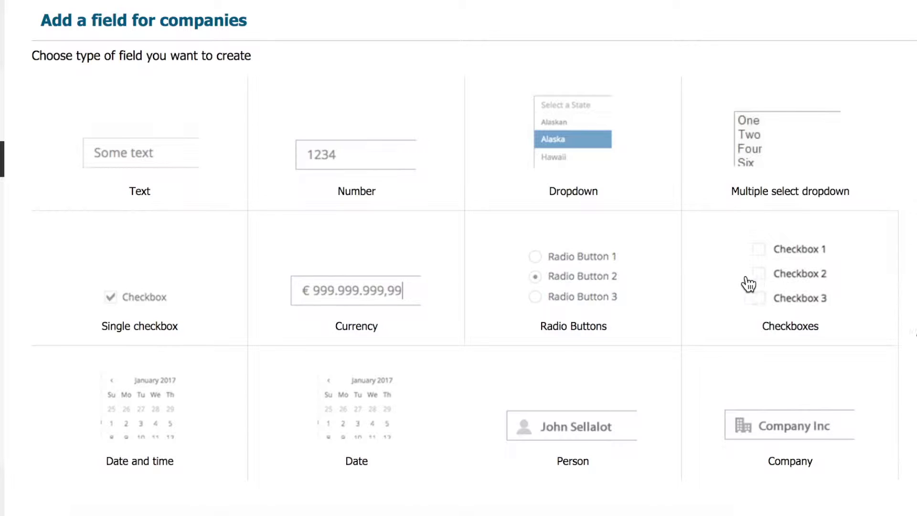
Step: Review the available field types, start a new dropdown custom field for companies, and name it Industry
scroll(756, 285, "down", 1)
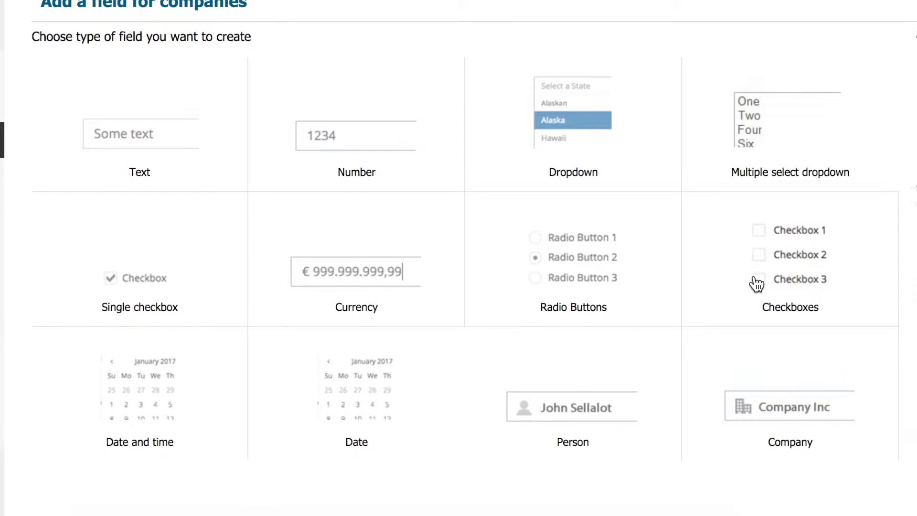
scroll(757, 284, "down", 4)
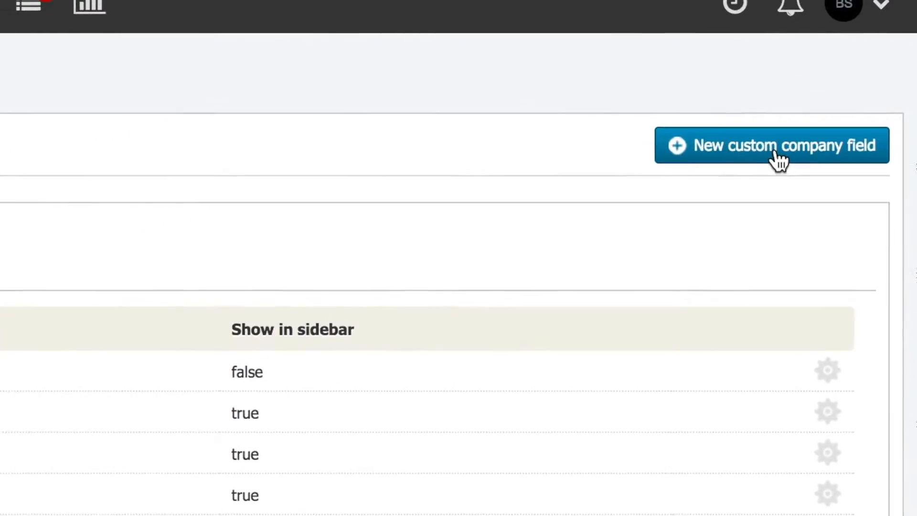
left_click(766, 135)
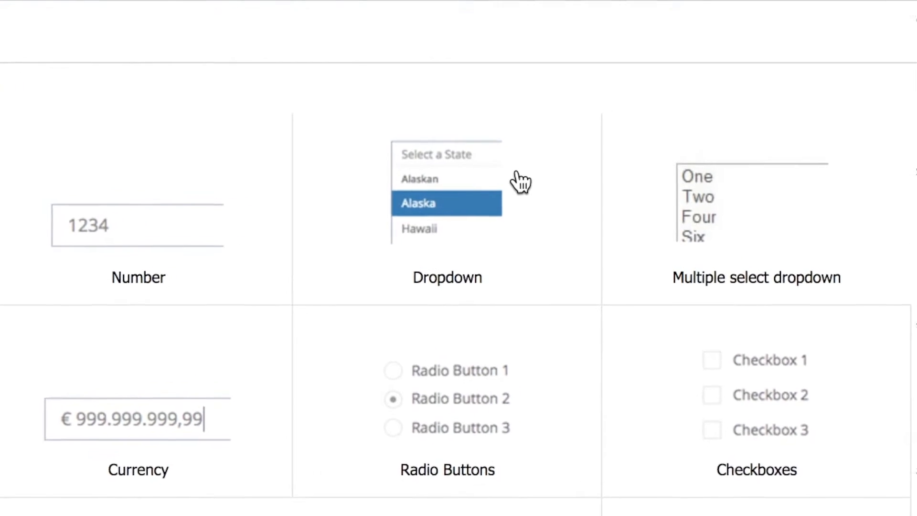
left_click(532, 178)
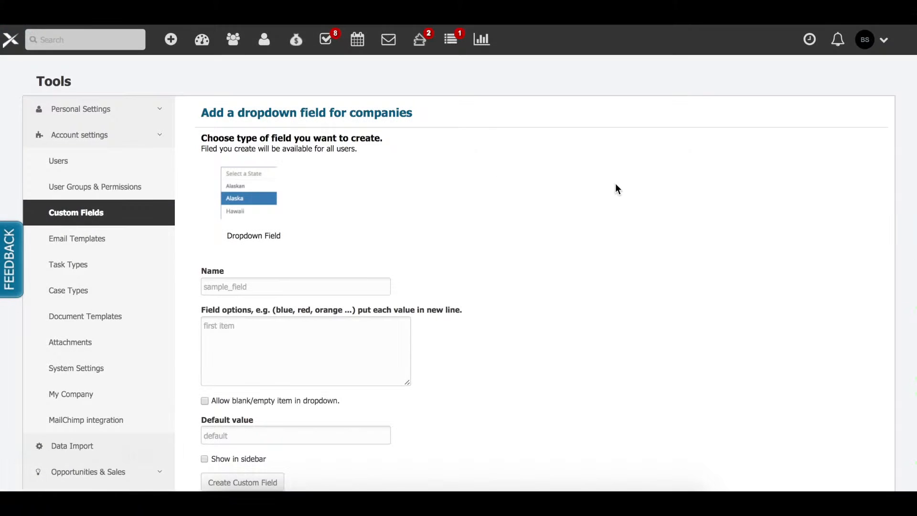
left_click(240, 289)
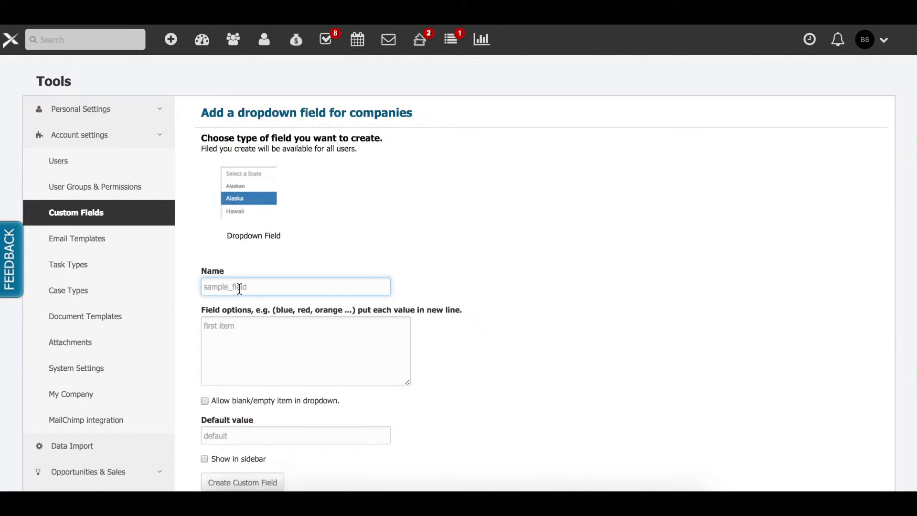
type("Industry")
Step: Paste the list of industries as the field options, enable showing the field in the sidebar, and create the custom field
left_click(233, 325)
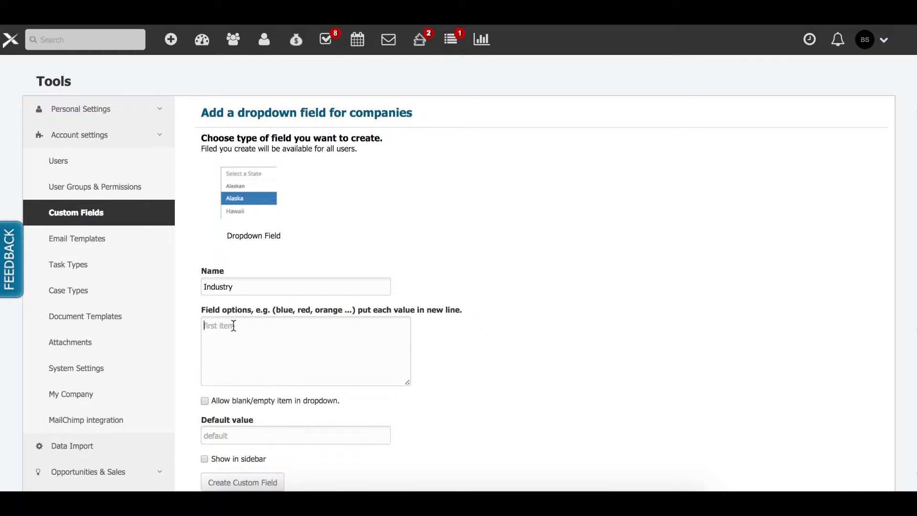
key("ctrl+v")
scroll(407, 380, "down", 3)
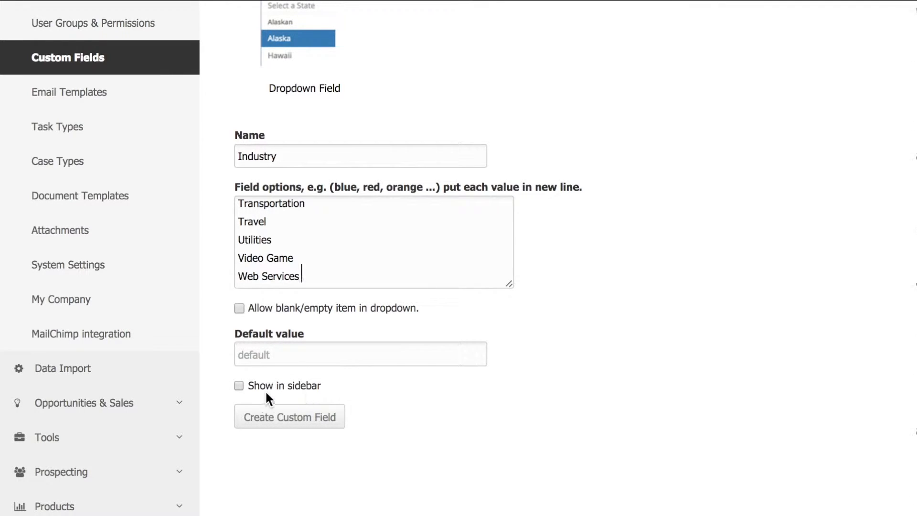
left_click(239, 385)
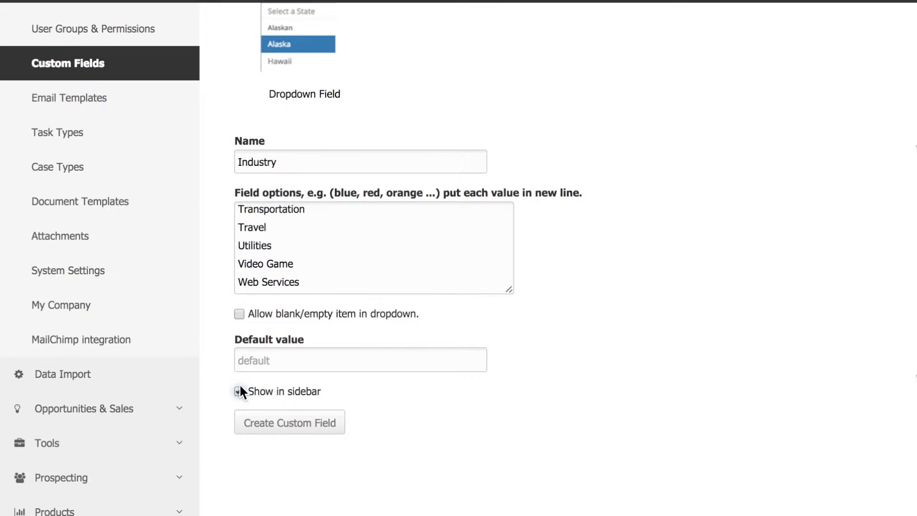
left_click(334, 435)
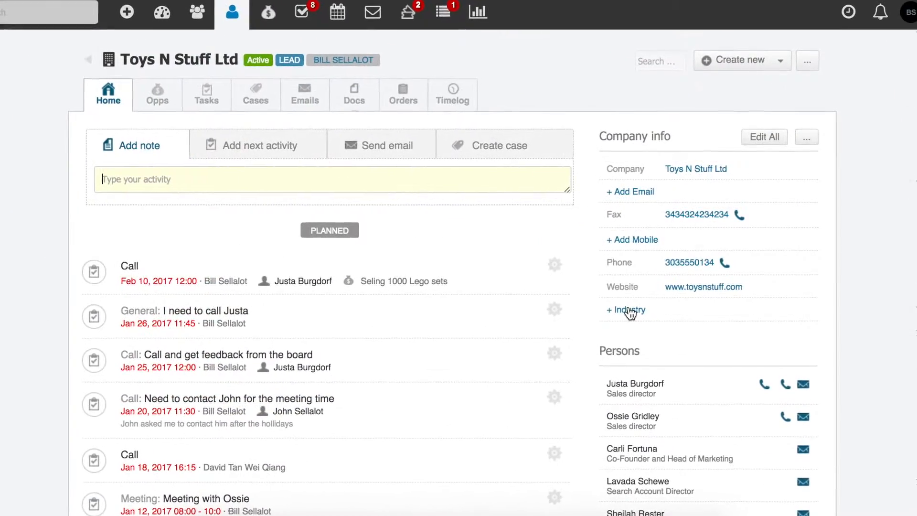
Step: Set the Industry of the company Toys N Stuff Ltd to Legal Services in its company info
left_click(626, 313)
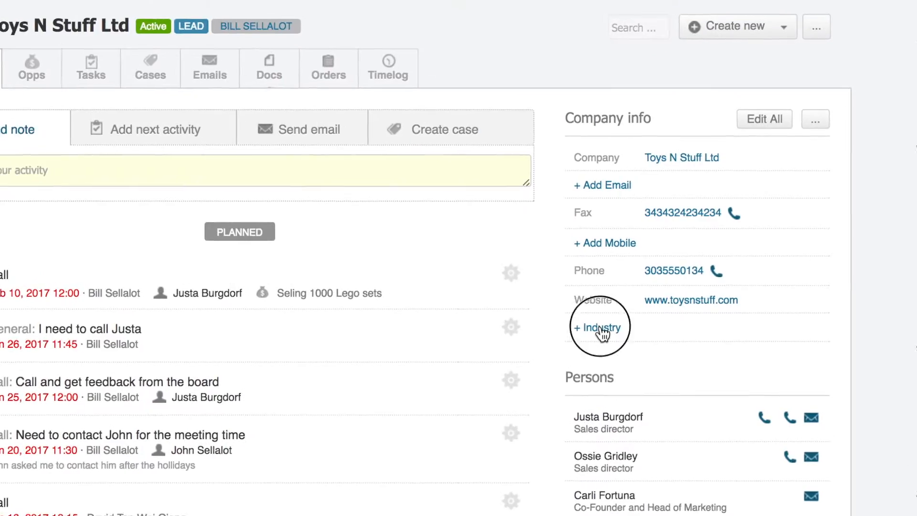
left_click(635, 297)
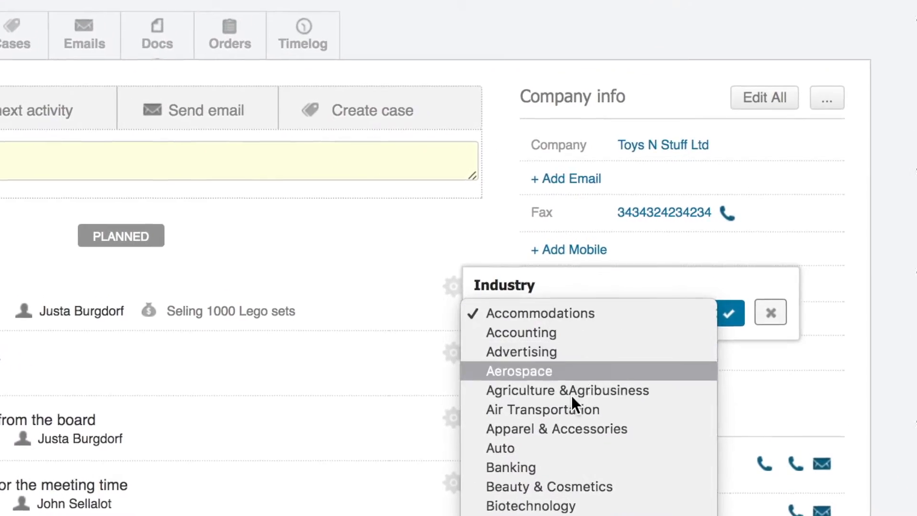
scroll(549, 508, "down", 5)
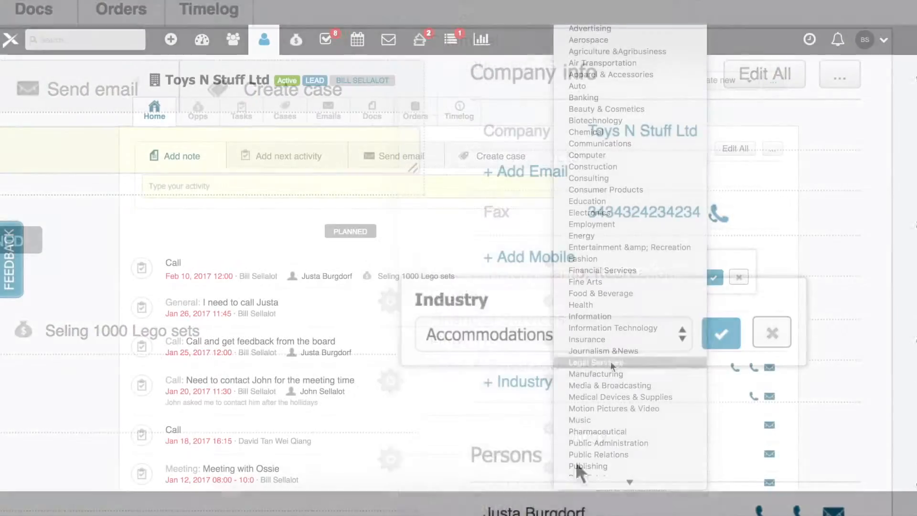
left_click(518, 501)
left_click(723, 332)
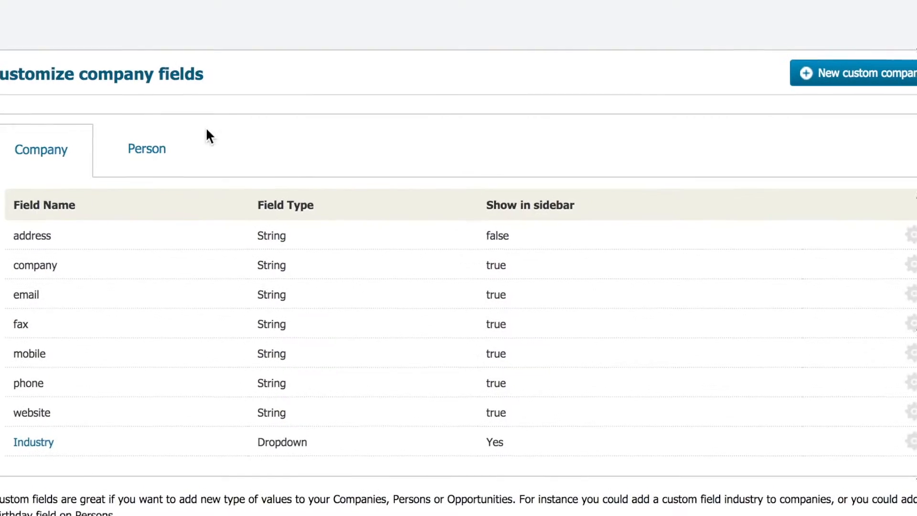
Step: Create a Person-type custom field named "Secretary / Assistant" for persons, shown in the sidebar
left_click(86, 160)
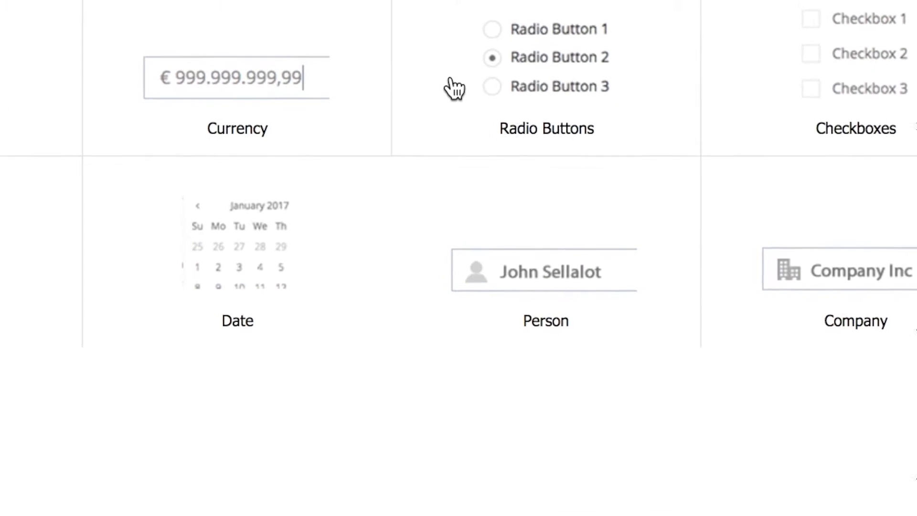
left_click(546, 213)
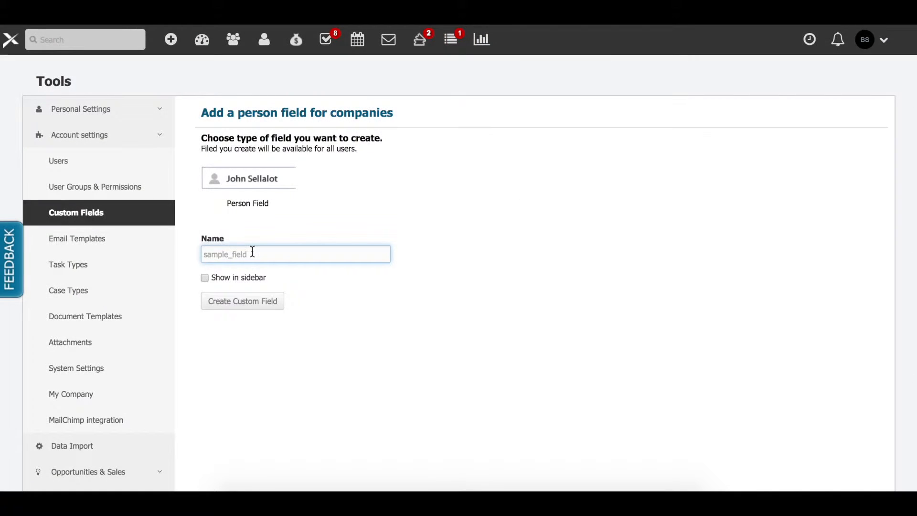
type("Secre")
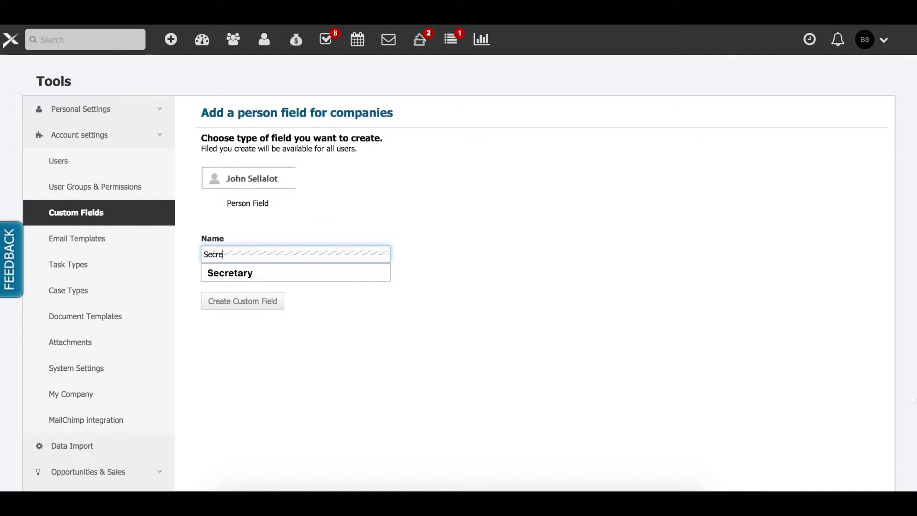
type("tary / Assistant")
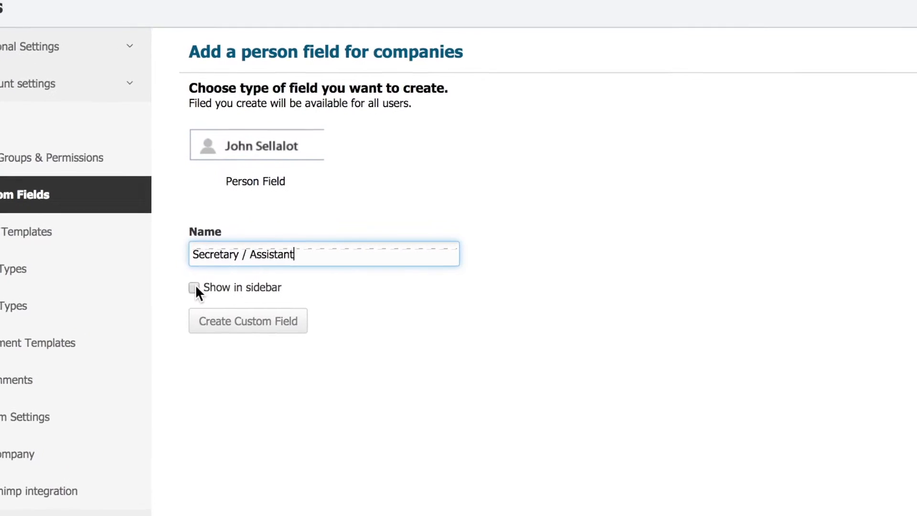
left_click(213, 296)
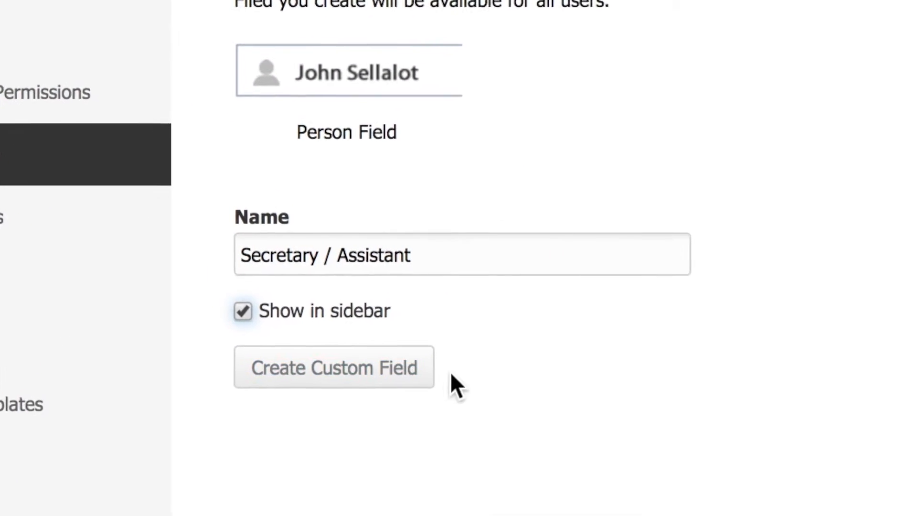
left_click(286, 339)
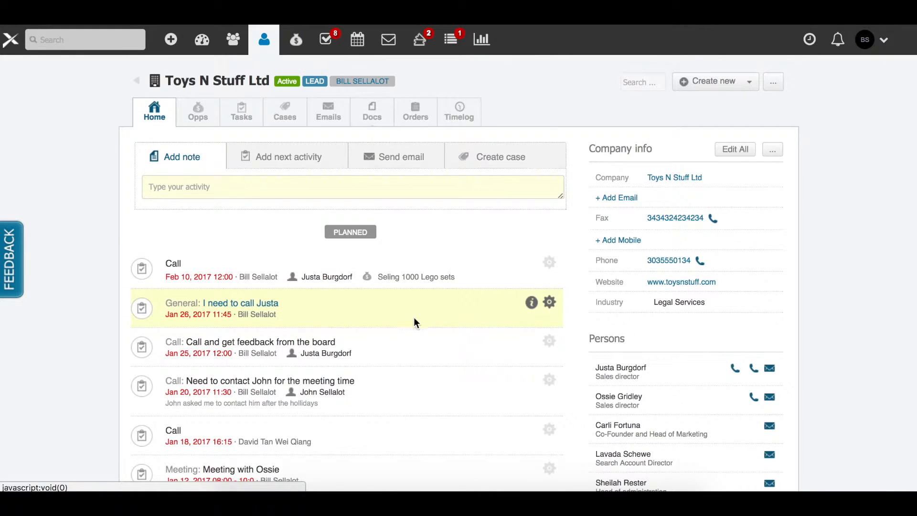
Step: Open the first sales director listed under Toys N Stuff Ltd and assign the business development manager as Secretary / Assistant
scroll(528, 348, "down", 2)
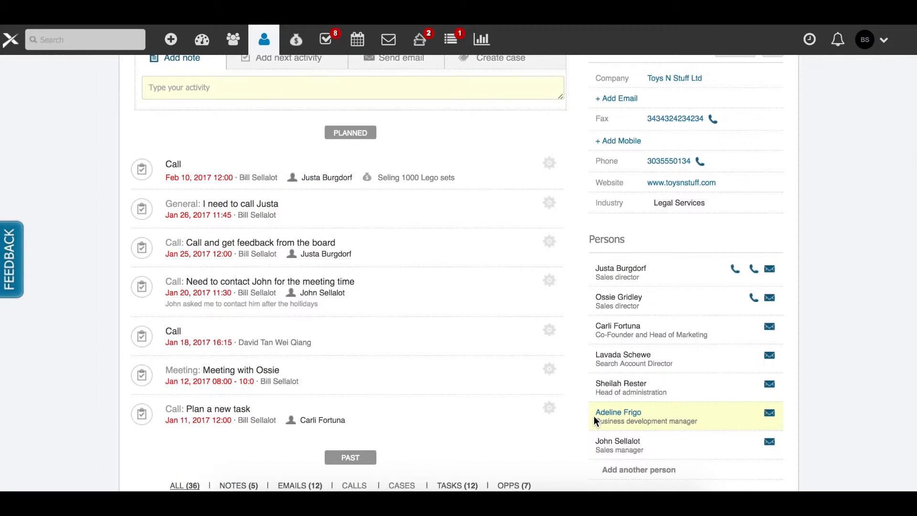
left_click(611, 270)
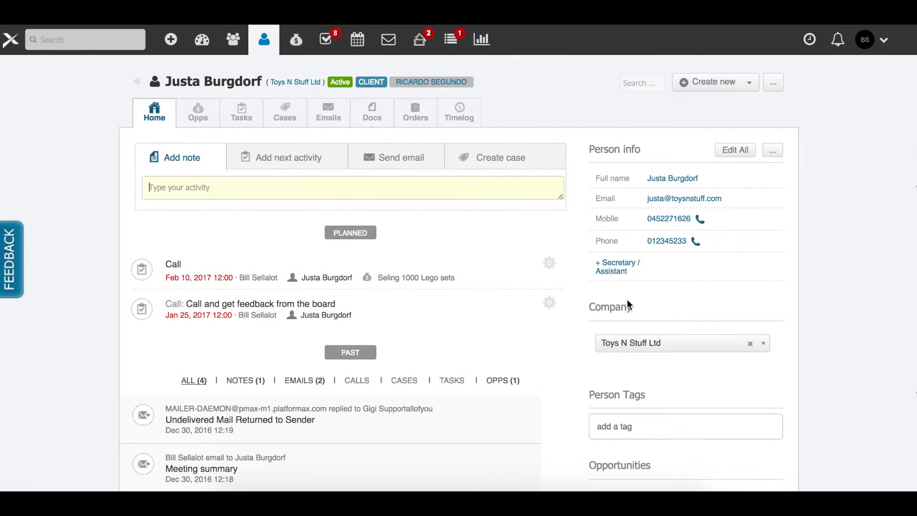
left_click(616, 266)
left_click(614, 238)
type("Adeline")
left_click(601, 272)
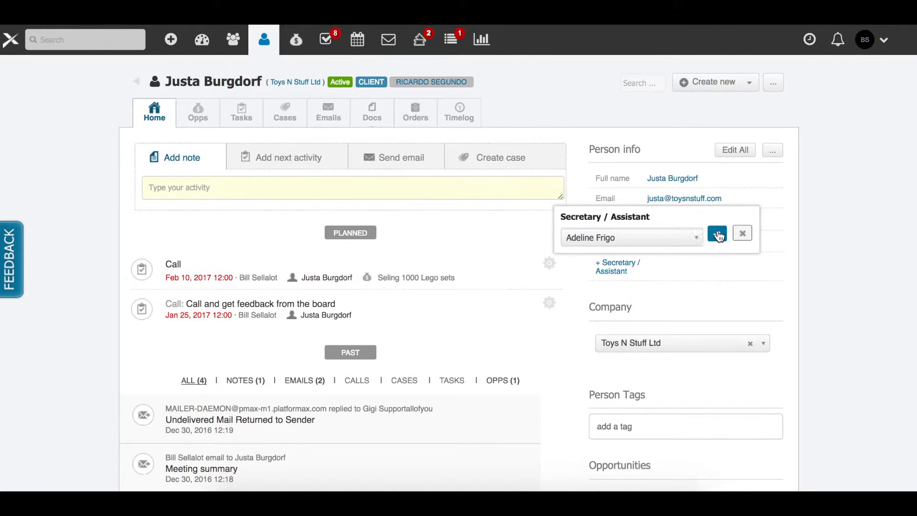
left_click(717, 234)
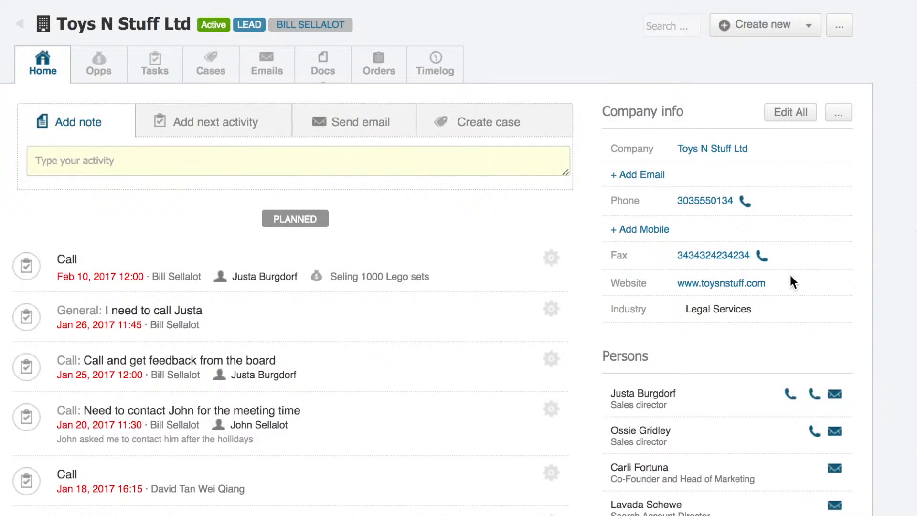
Step: Open all company info of Toys N Stuff Ltd for editing and examine the Industry field there
left_click(679, 309)
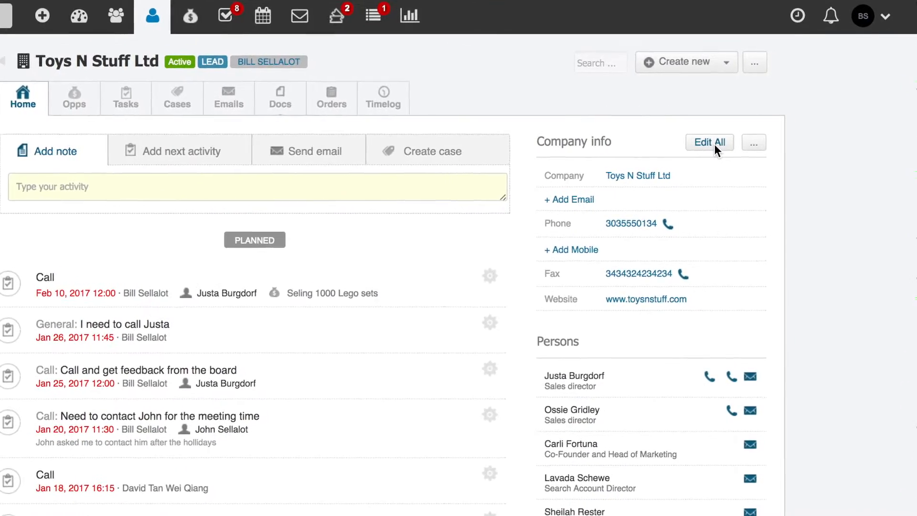
left_click(715, 144)
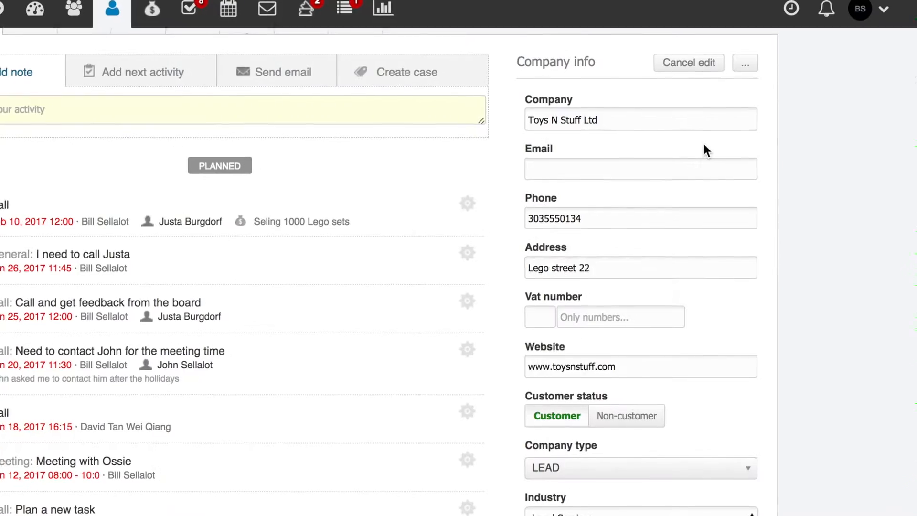
scroll(758, 200, "down", 2)
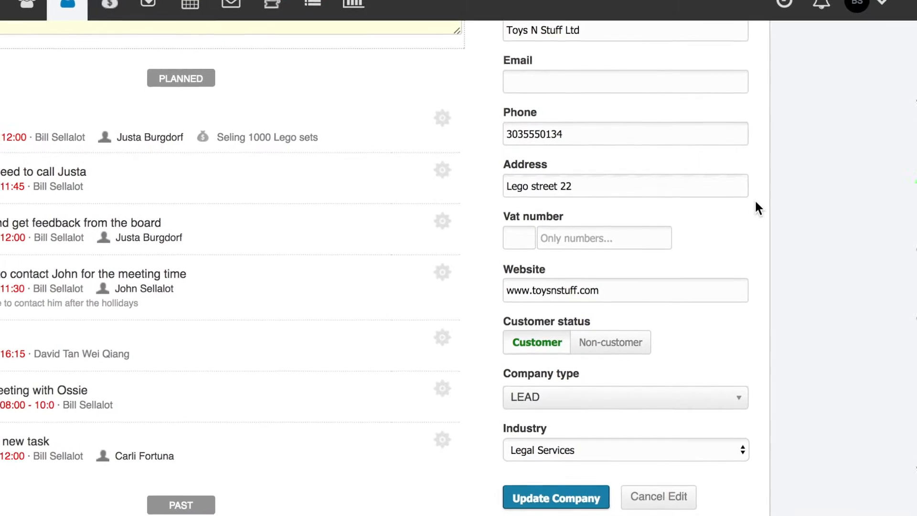
scroll(755, 200, "down", 1)
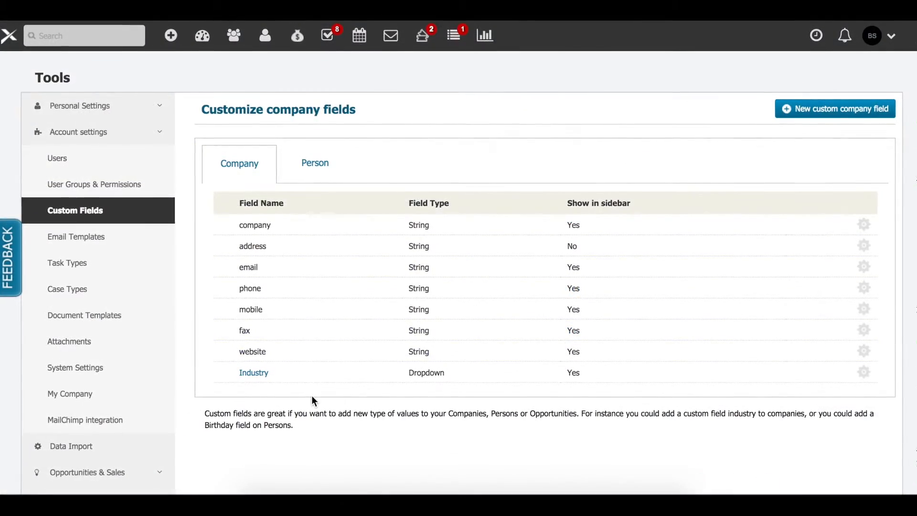
Step: Move the Industry field to the top of the company custom fields list
left_click_drag(213, 374, 149, 224)
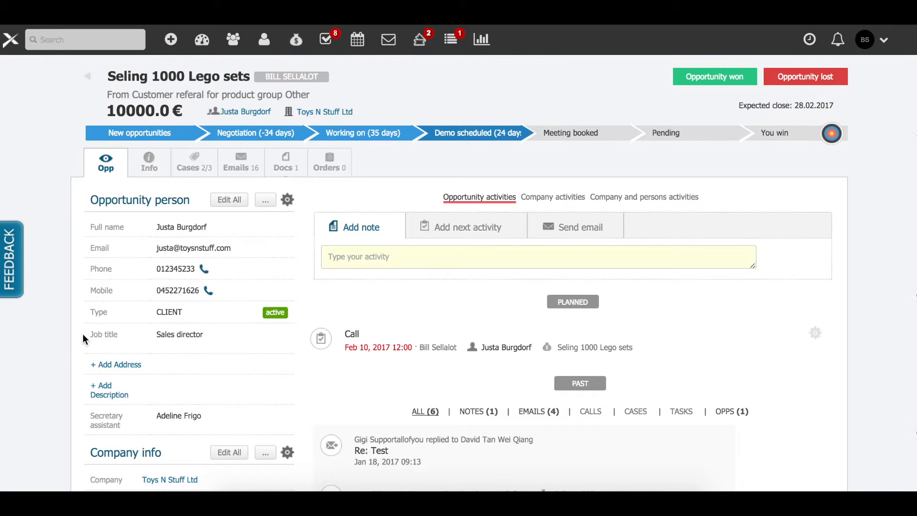
Step: Examine the person and company info of the opportunity "Seling 1000 Lego sets" for the custom fields
scroll(83, 334, "down", 3)
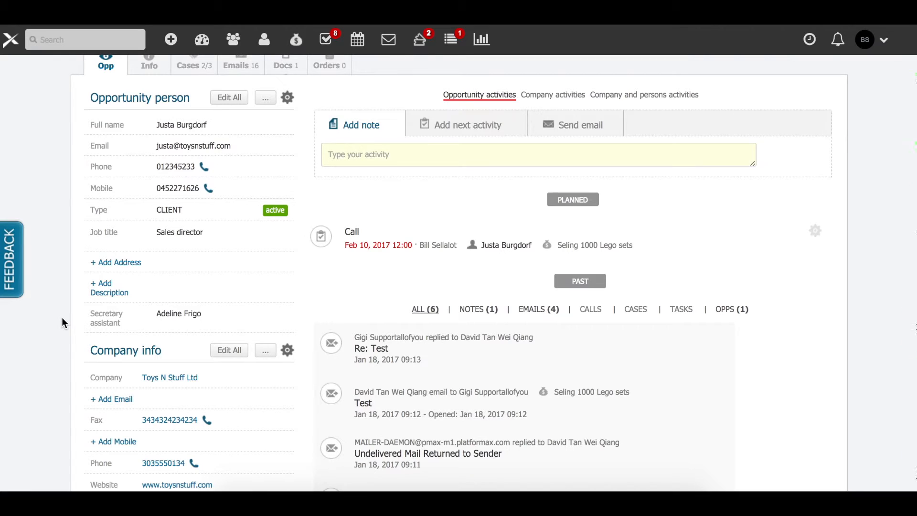
scroll(61, 317, "down", 5)
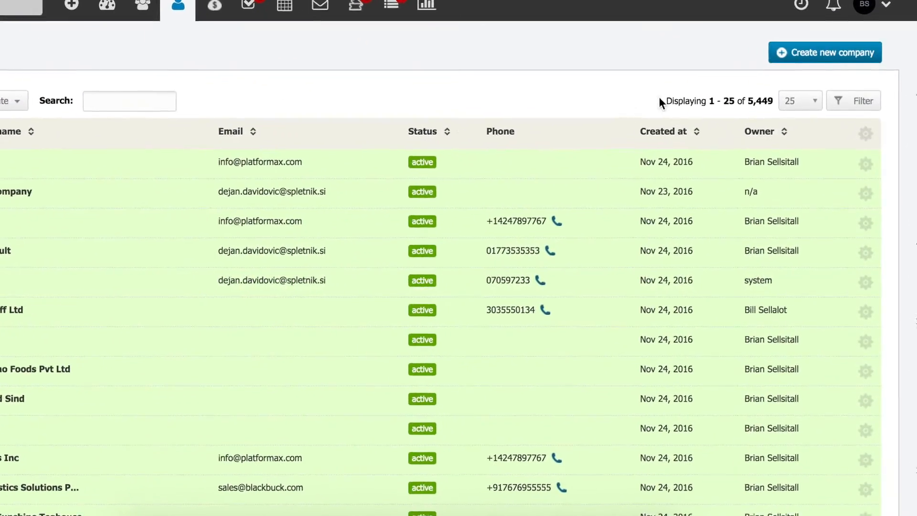
Step: Add the Industry column to the companies list and check its values
left_click(866, 133)
scroll(769, 270, "down", 10)
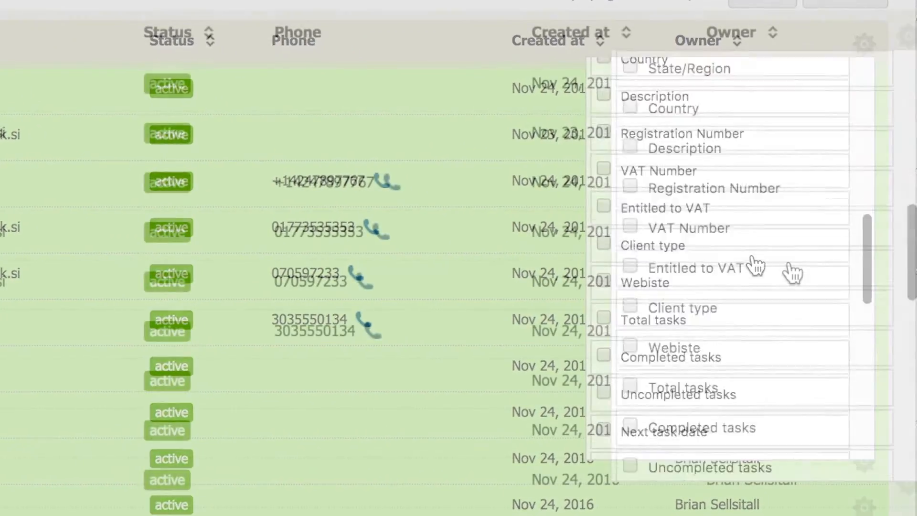
left_click(633, 355)
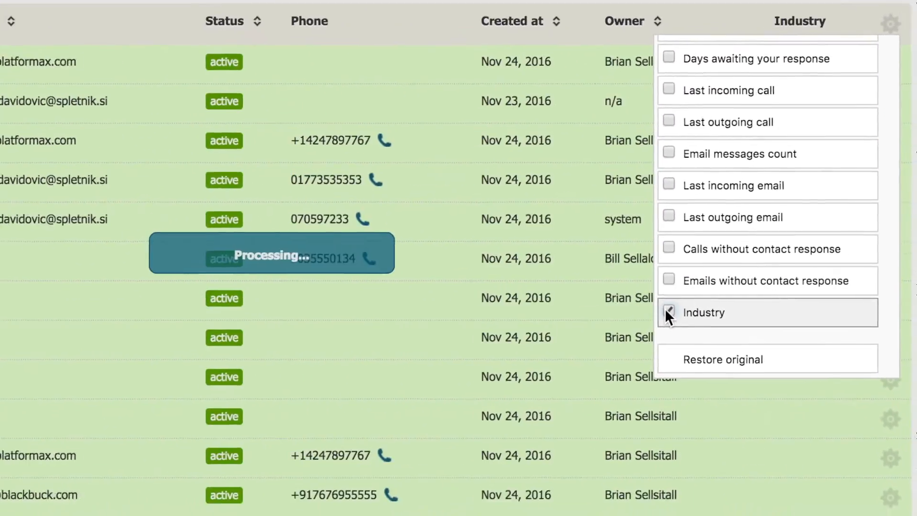
left_click(904, 98)
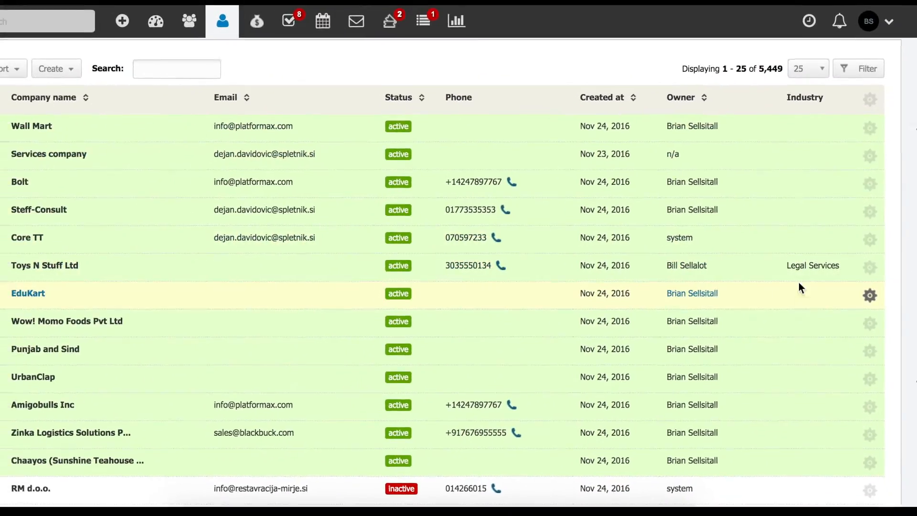
scroll(816, 94, "up", 2)
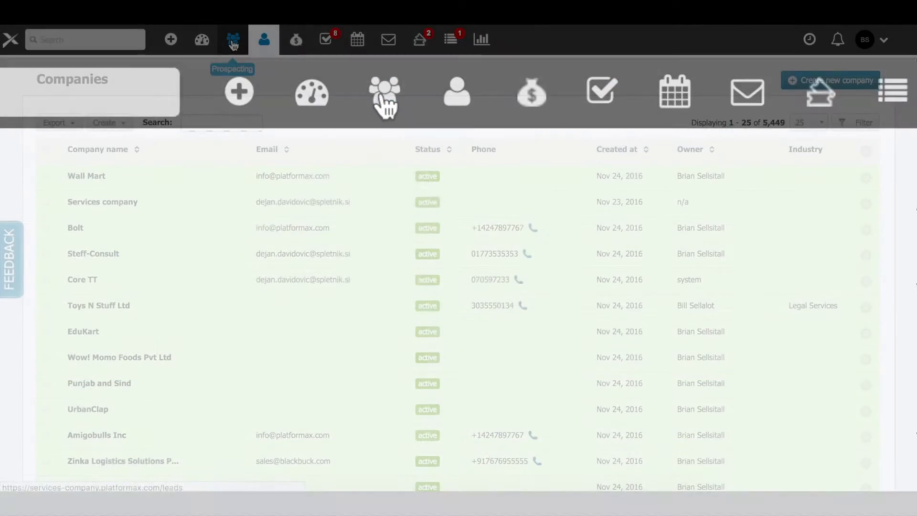
Step: Open Prospecting and examine the company info of Core TT in "Test list for Demo" for the Industry field
left_click(370, 95)
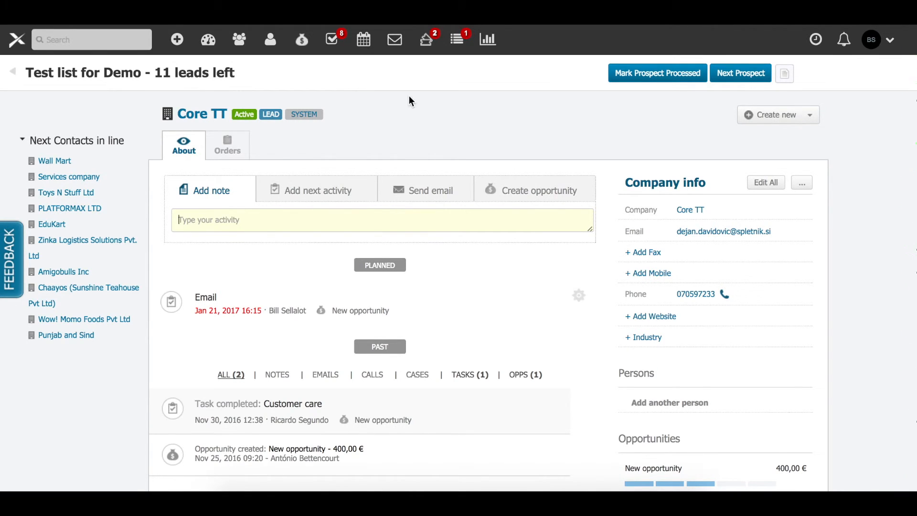
left_click_drag(582, 219, 621, 369)
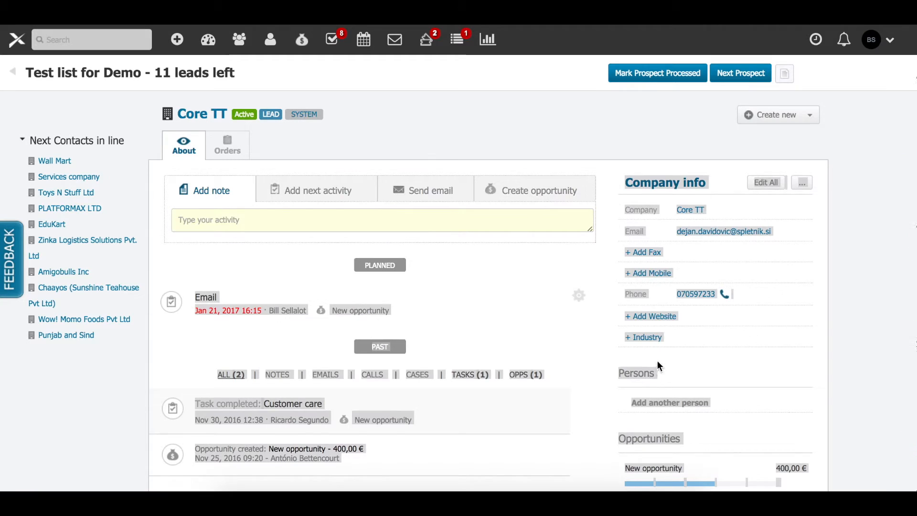
left_click(669, 347)
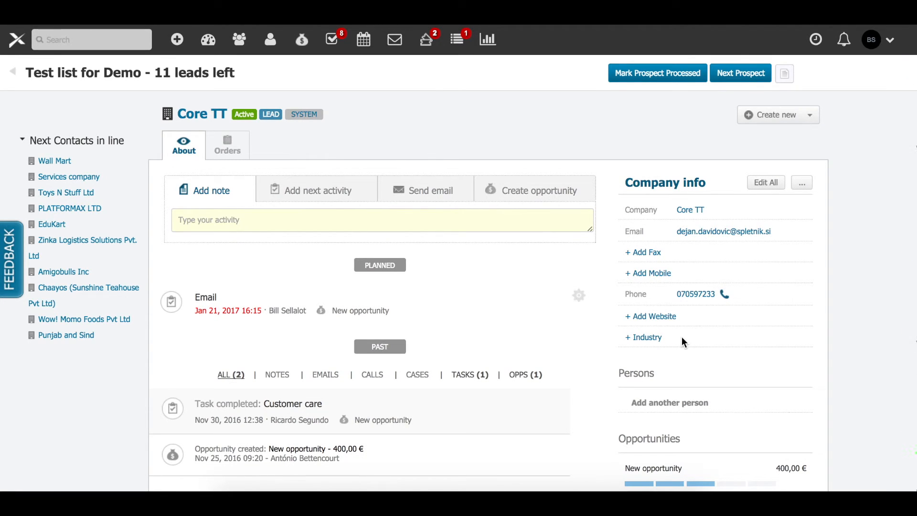